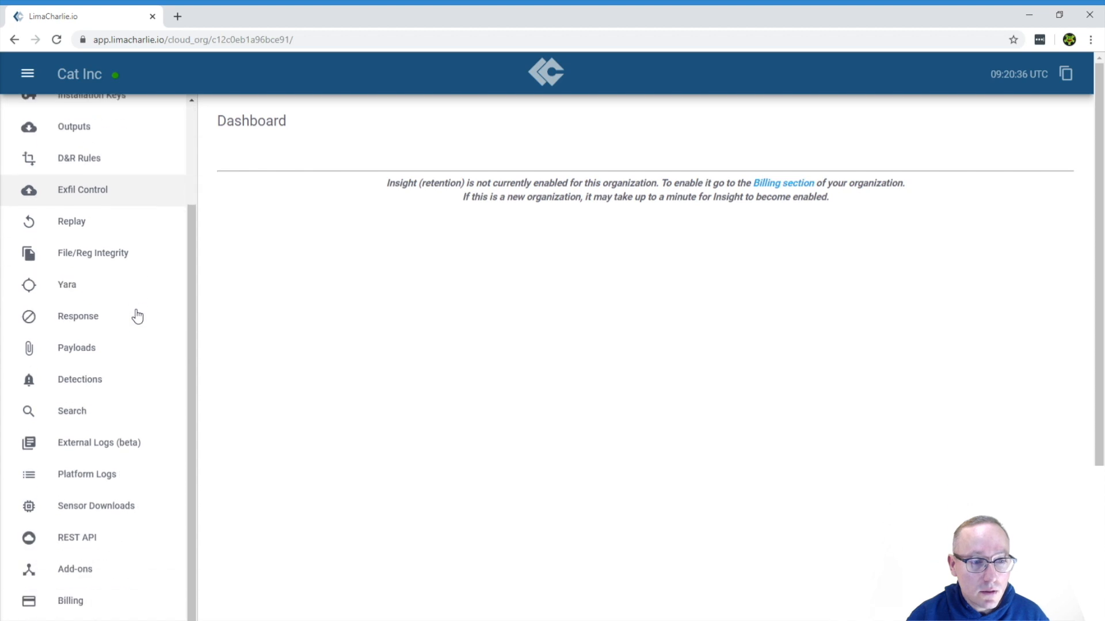
View the available sensor installers on the Sensor Downloads page and open the organization's installation keys
{"action": "left_click", "coordinate": [94, 510]}
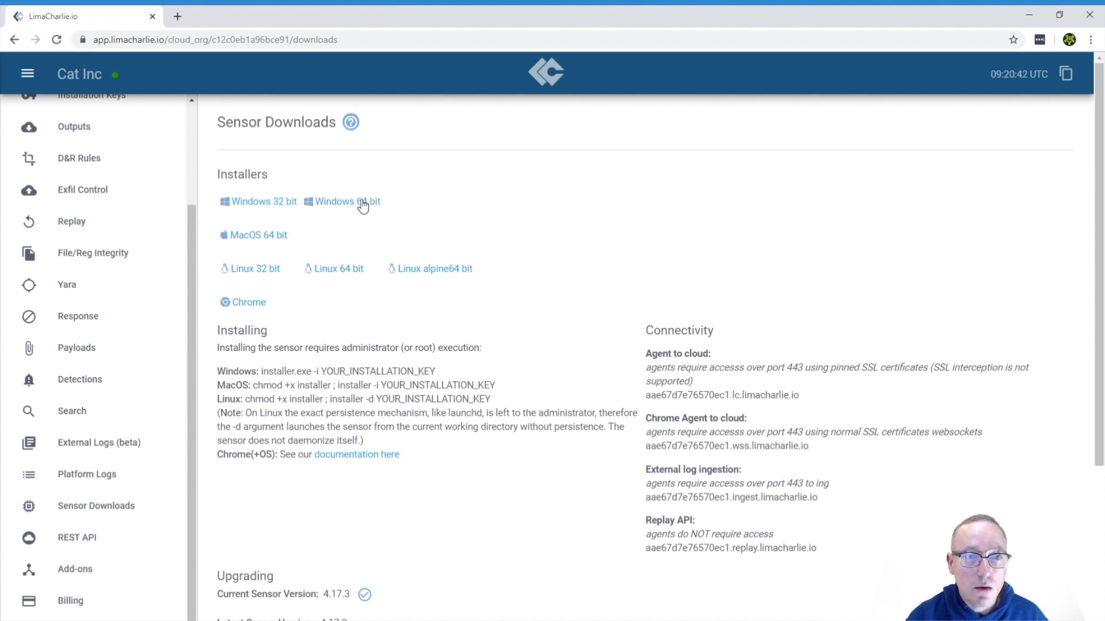
{"action": "scroll", "coordinate": [61, 314], "scroll_direction": "up", "scroll_amount": 2}
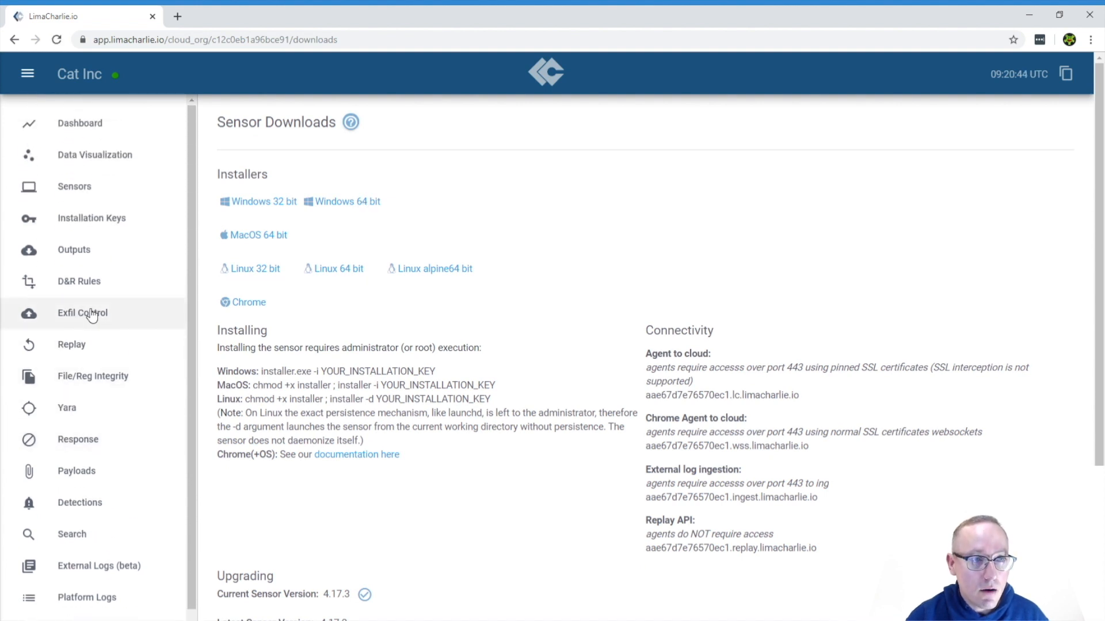
{"action": "left_click", "coordinate": [95, 223]}
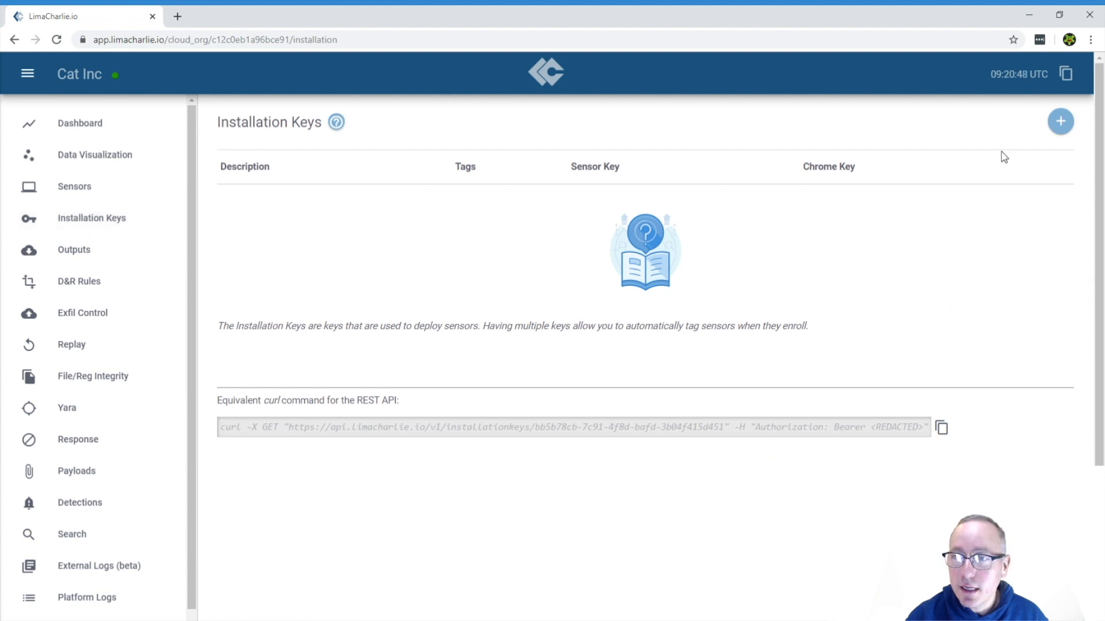
Create a new installation key with the description "Cat 1" and the tag "workstation"
{"action": "left_click", "coordinate": [1060, 133]}
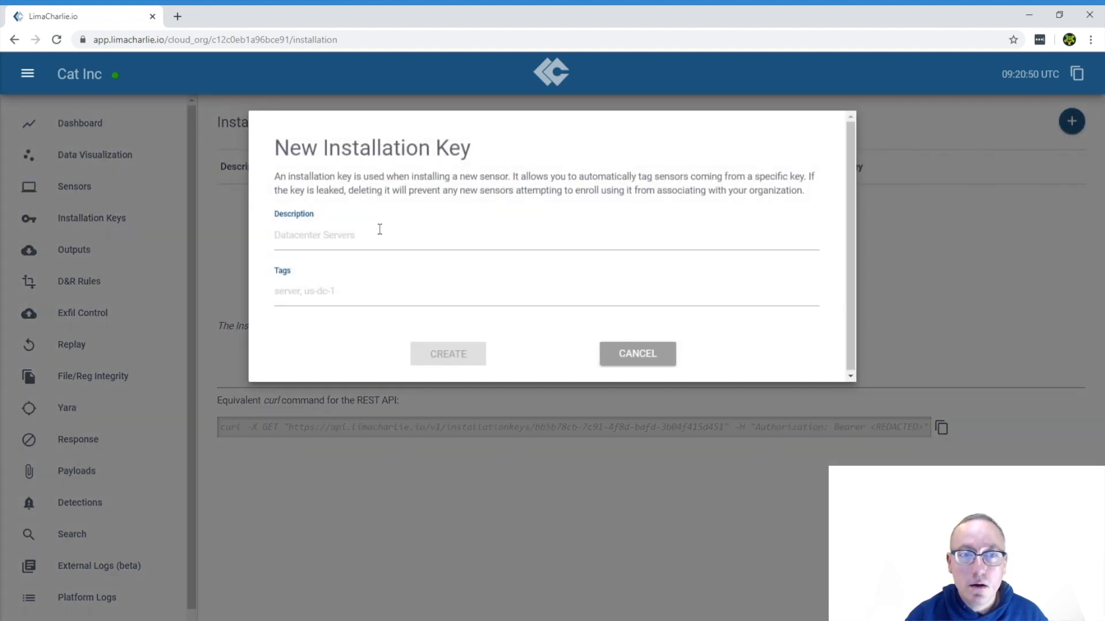
{"action": "left_click", "coordinate": [336, 243]}
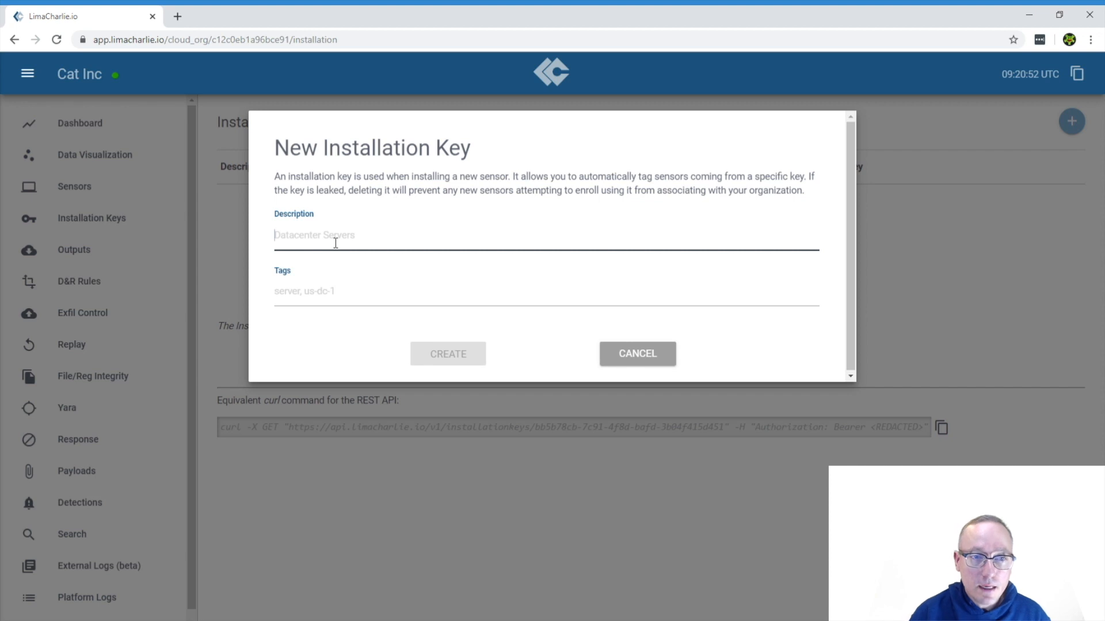
{"action": "type", "text": "Cat 1"}
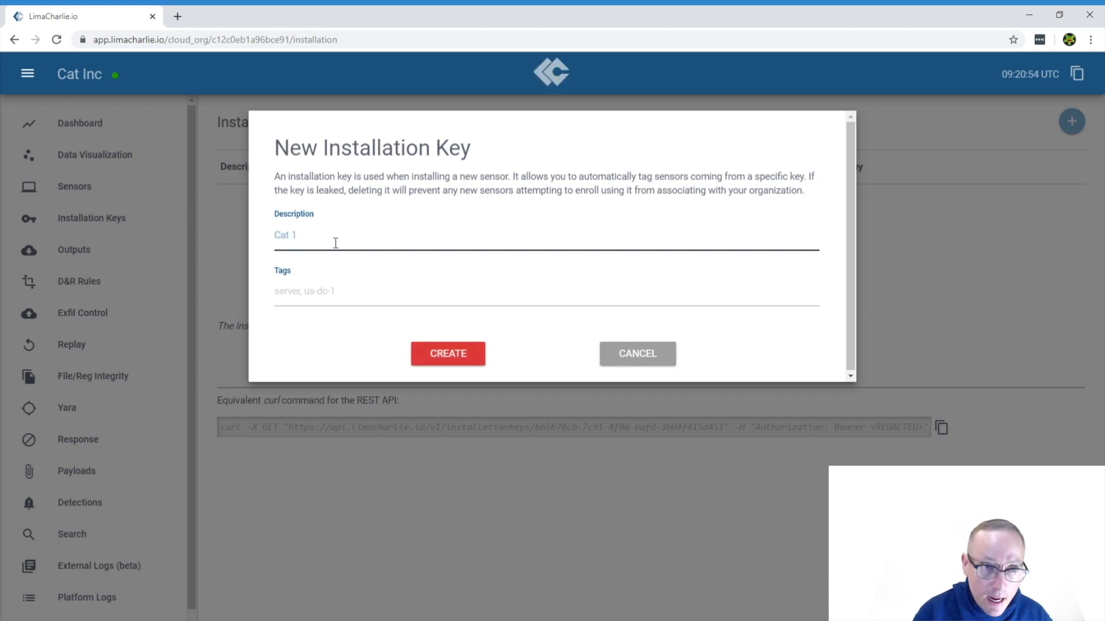
{"action": "left_click", "coordinate": [328, 299]}
{"action": "type", "text": "w"}
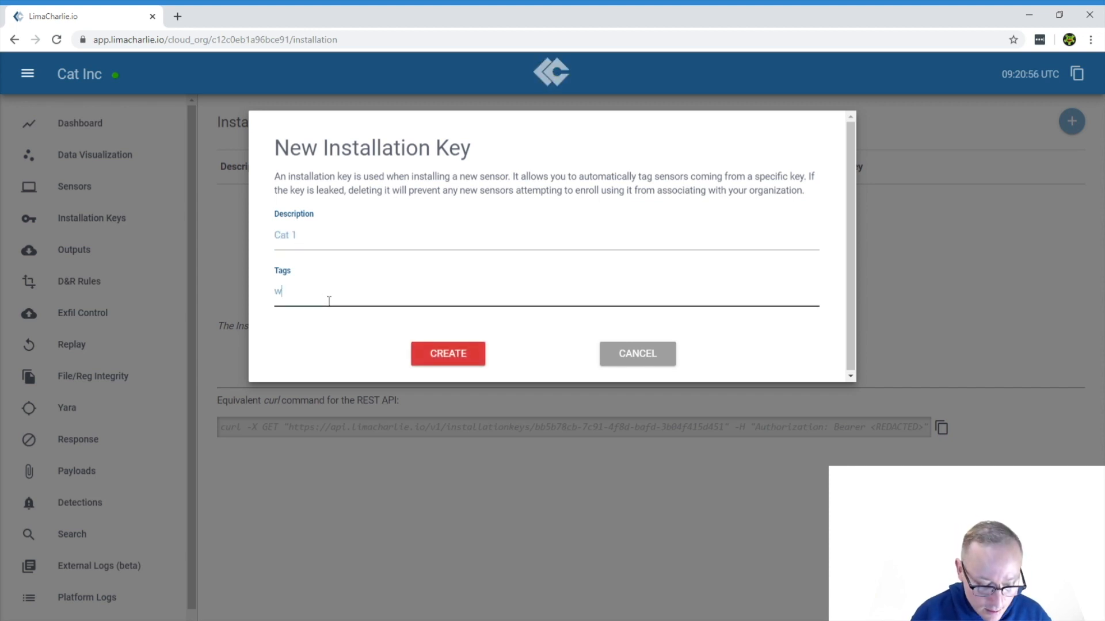
{"action": "type", "text": "orkstation"}
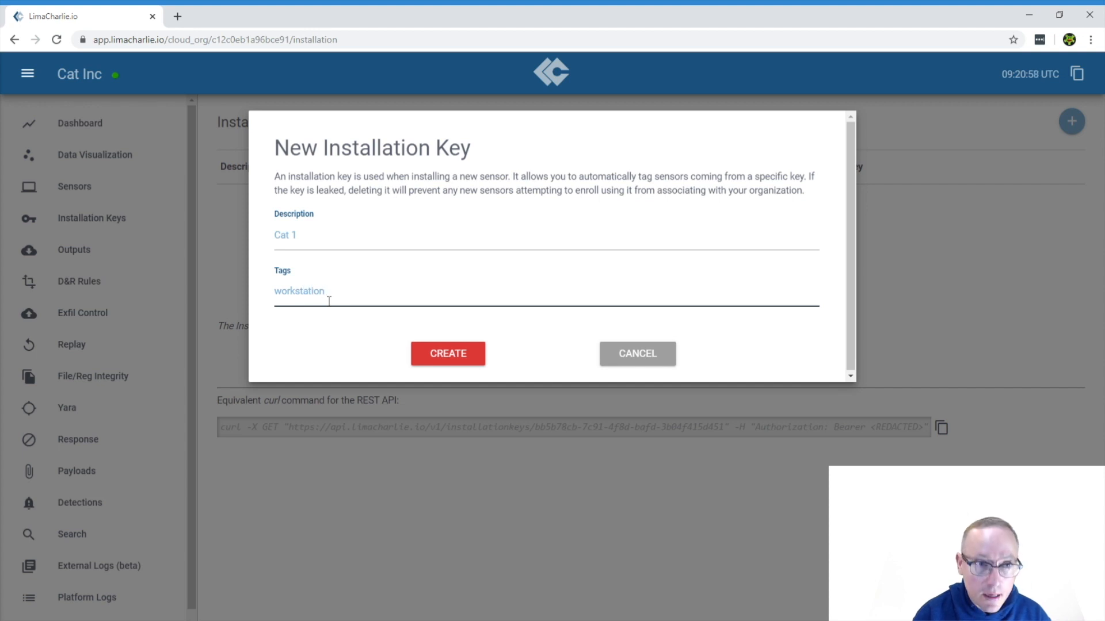
{"action": "left_click", "coordinate": [474, 353]}
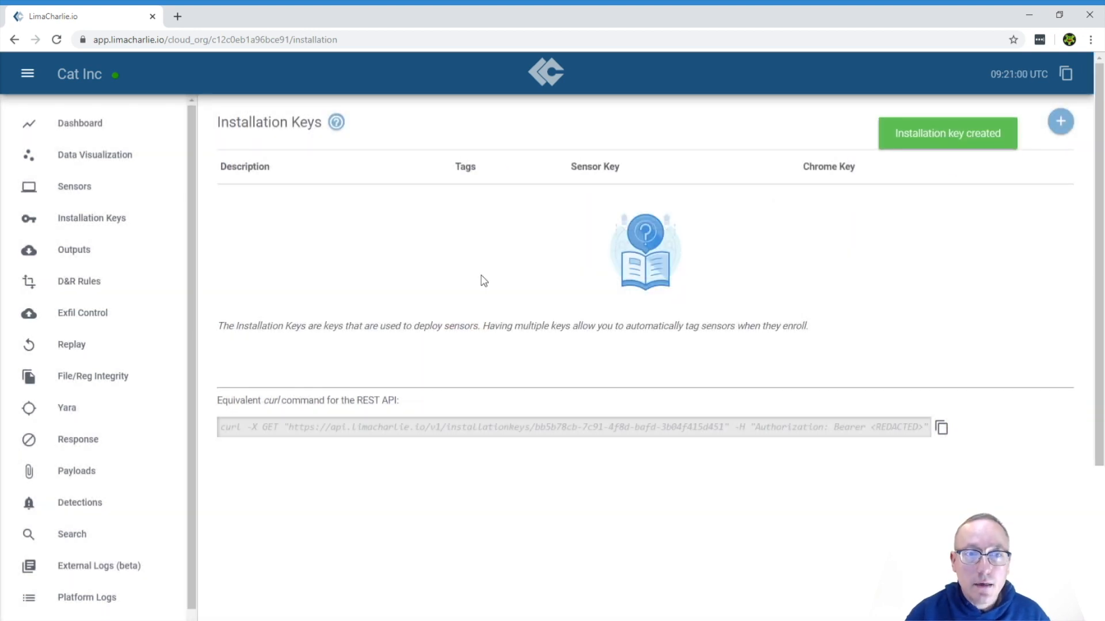
Copy the sensor key of the Cat 1 installation key and open Command Prompt as administrator
{"action": "left_click", "coordinate": [855, 210]}
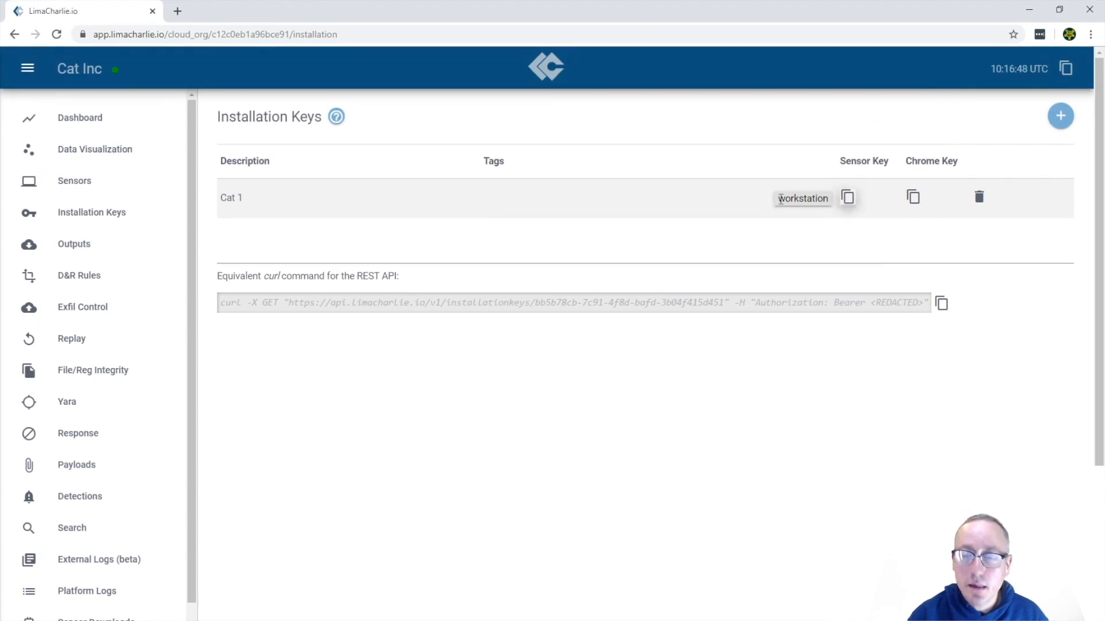
{"action": "key", "text": "super"}
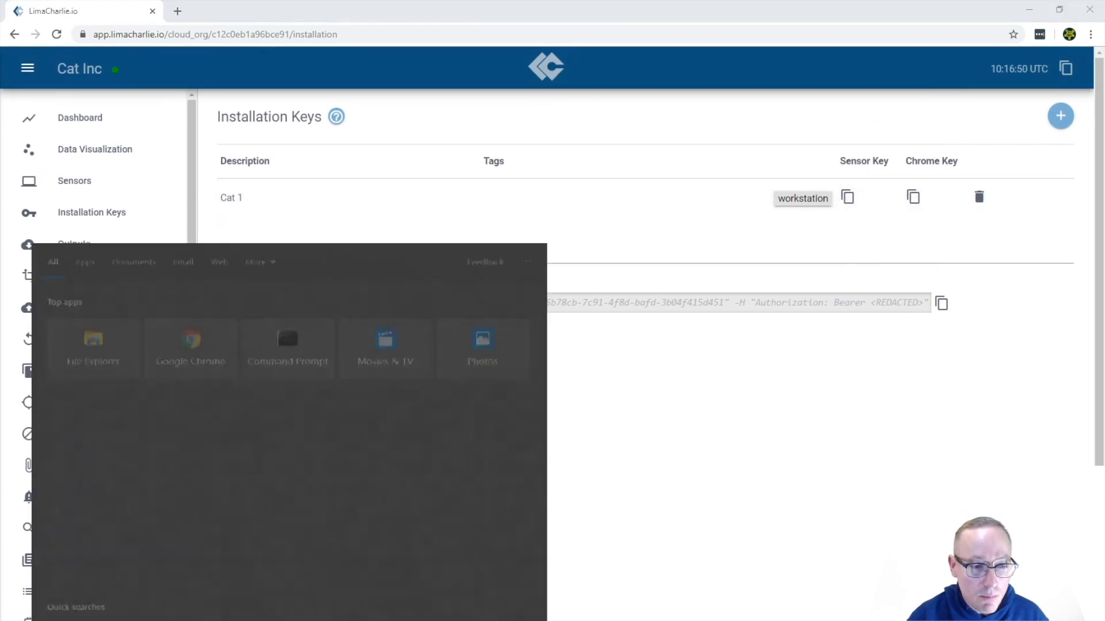
{"action": "right_click", "coordinate": [289, 338]}
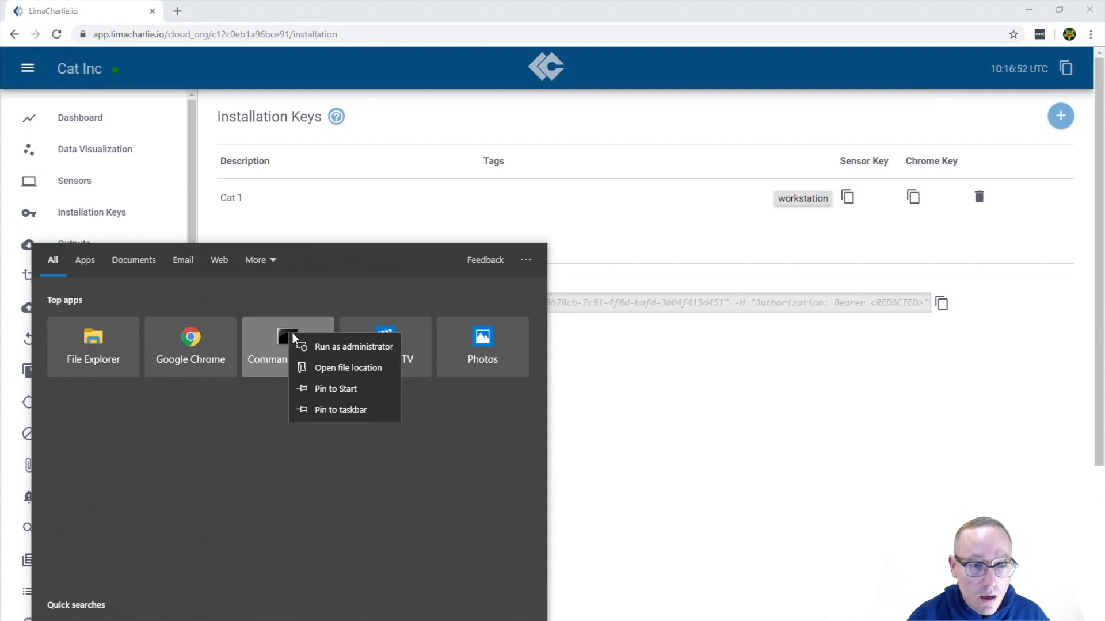
{"action": "left_click", "coordinate": [340, 347]}
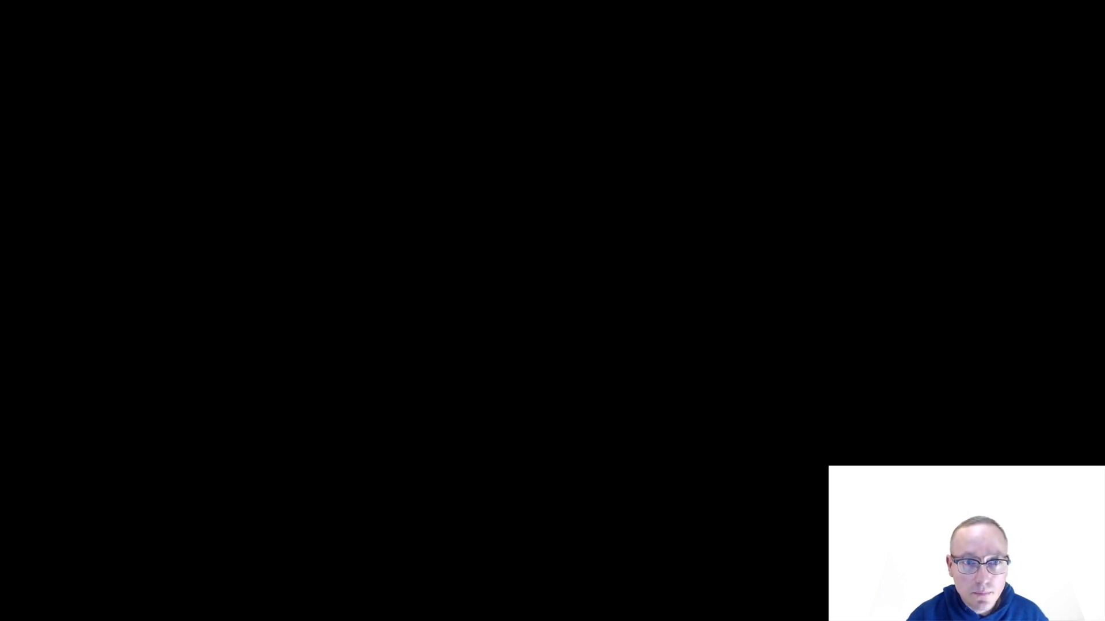
Change the Command Prompt directory to the Downloads folder of the user's profile under C:\Users
{"action": "type", "text": "cd "}
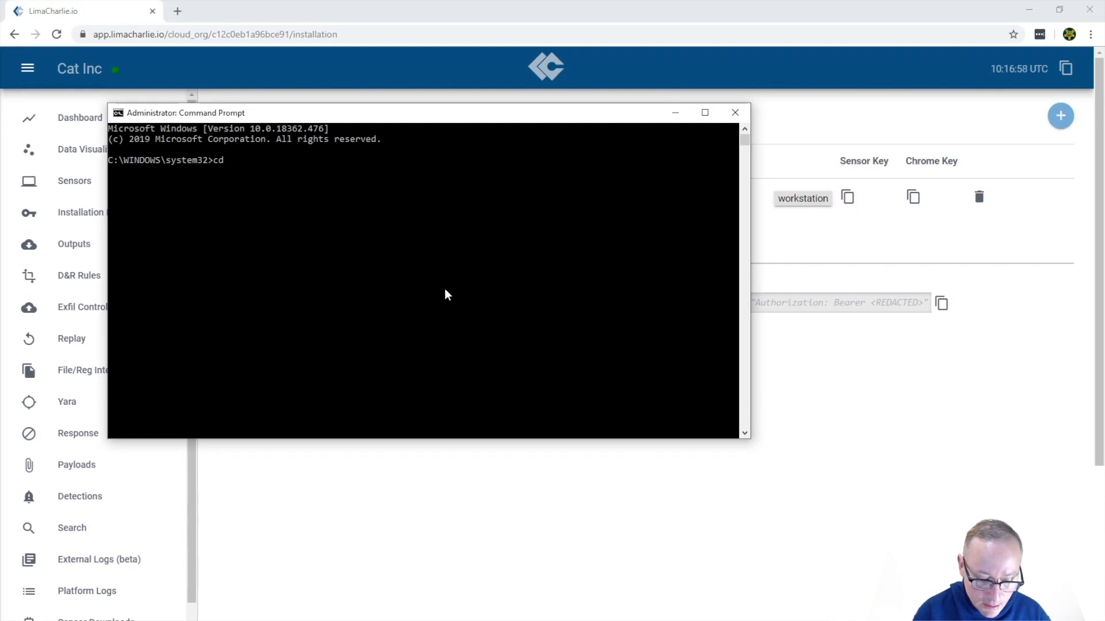
{"action": "type", "text": "C:\\U"}
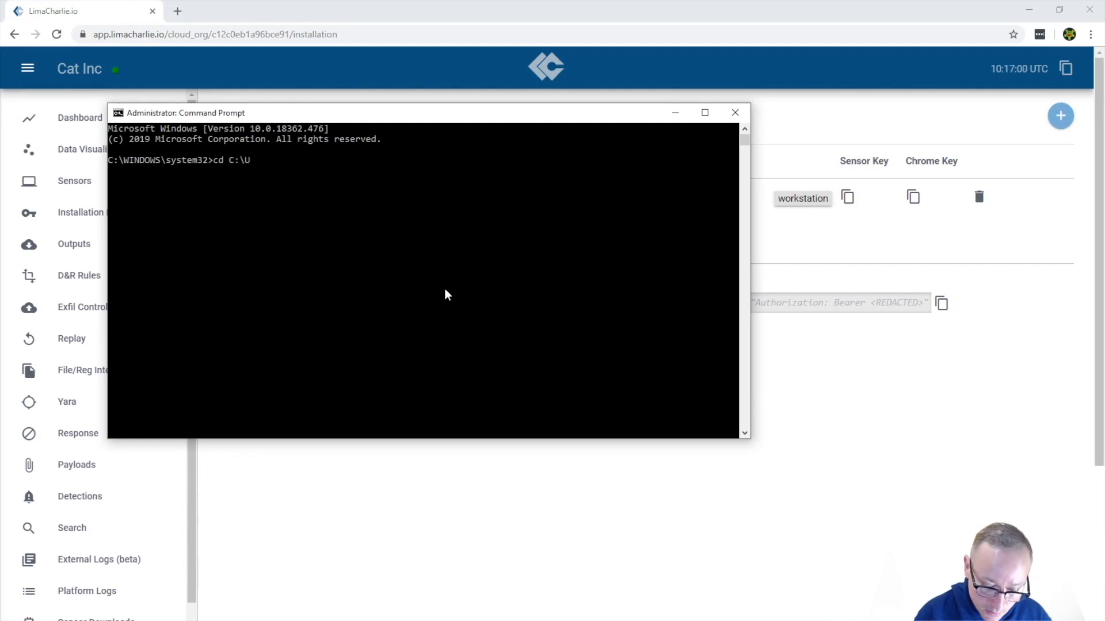
{"action": "type", "text": "sers\\ch"}
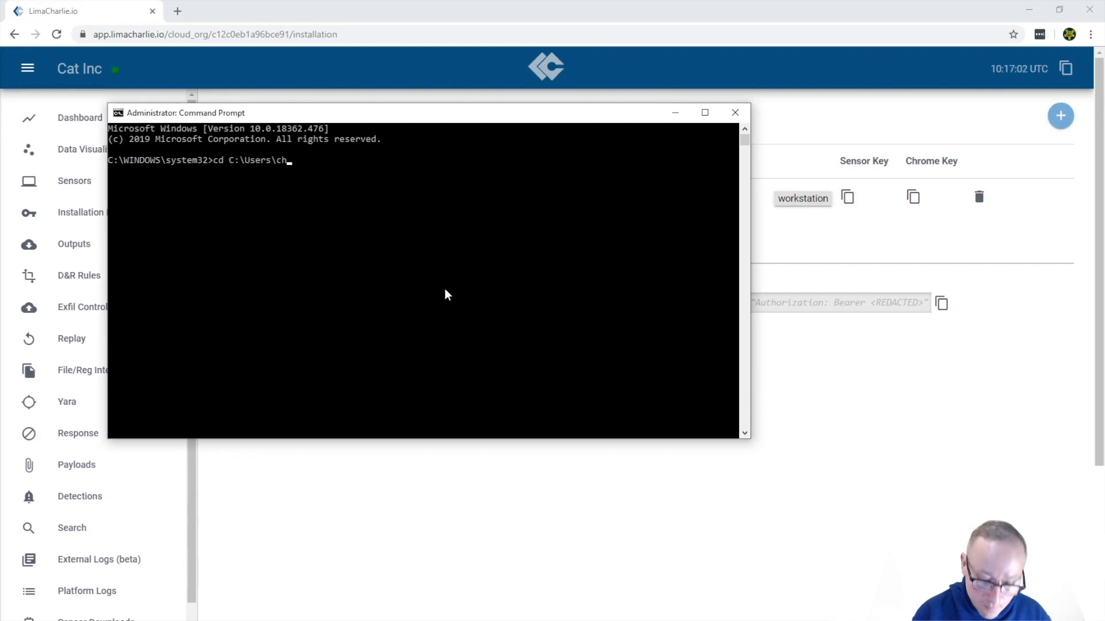
{"action": "type", "text": "ris\\Deskt"}
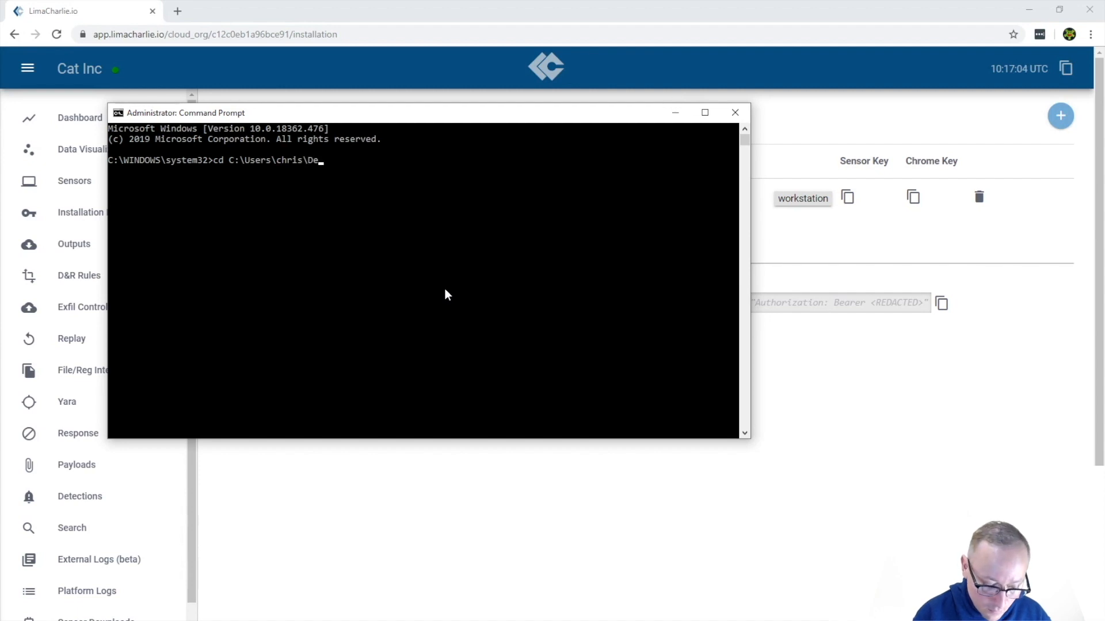
{"action": "key", "text": "BackSpace"}
{"action": "key", "text": "BackSpace"}
{"action": "key", "text": "BackSpace"}
{"action": "key", "text": "BackSpace"}
{"action": "key", "text": "BackSpace"}
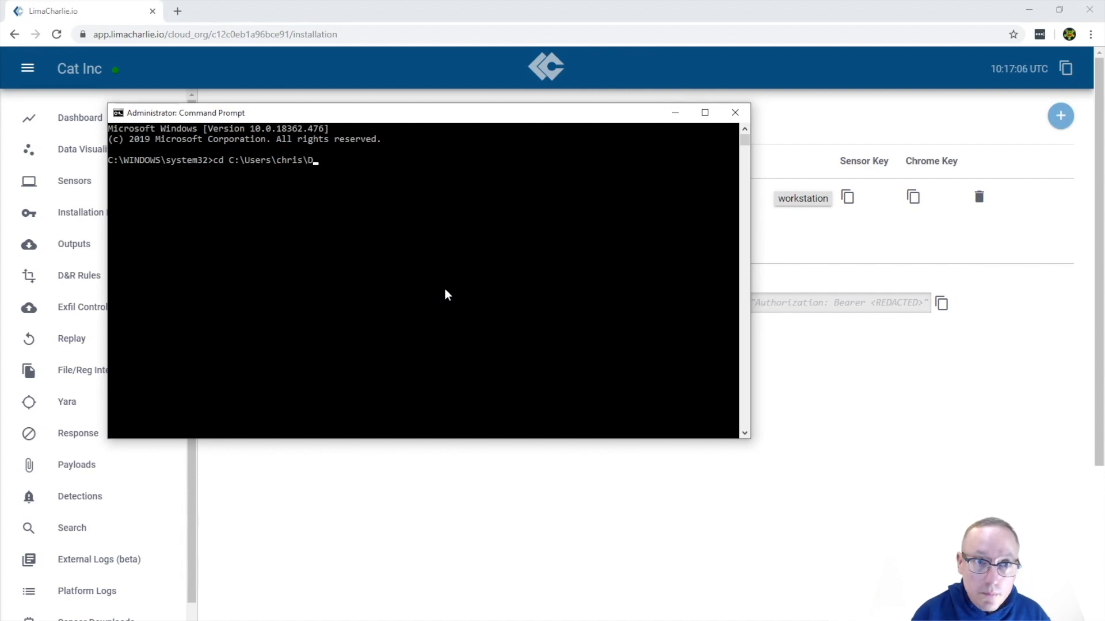
{"action": "type", "text": "Downloads"}
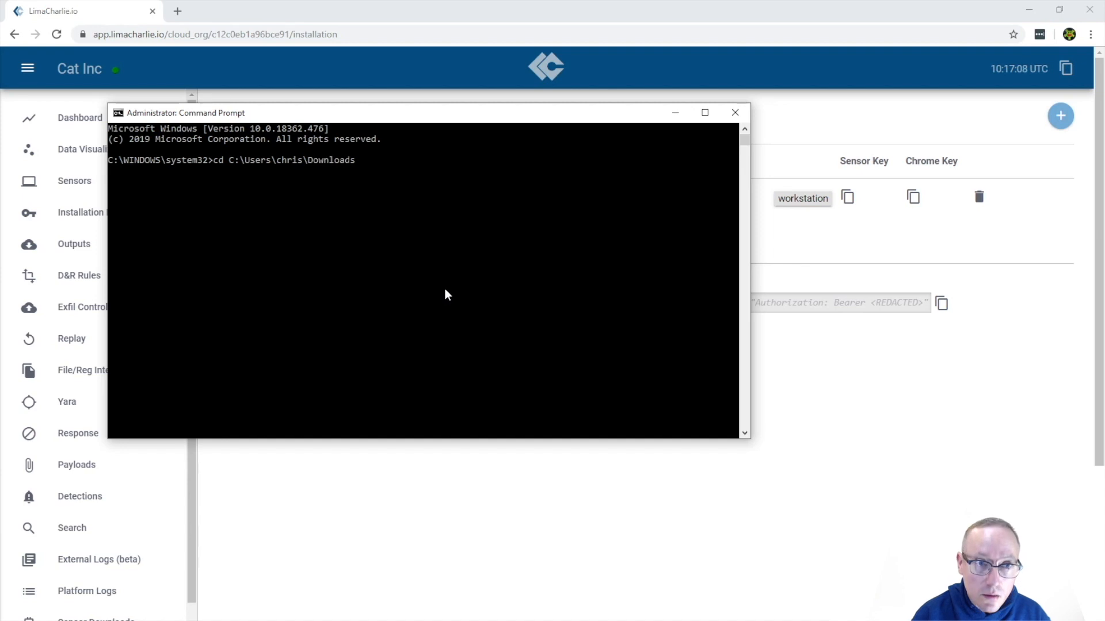
{"action": "key", "text": "Return"}
Install the sensor by running lc_win_64.exe with the -i option and the copied installation key
{"action": "type", "text": "lc"}
{"action": "key", "text": "Tab"}
{"action": "type", "text": "-i"}
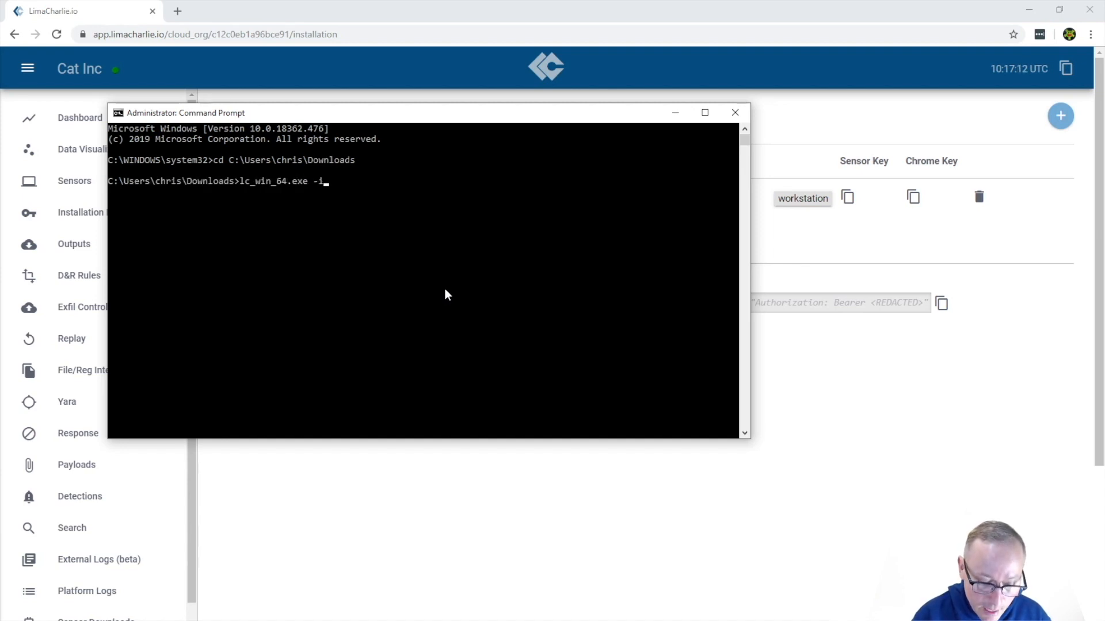
{"action": "key", "text": "ctrl+v"}
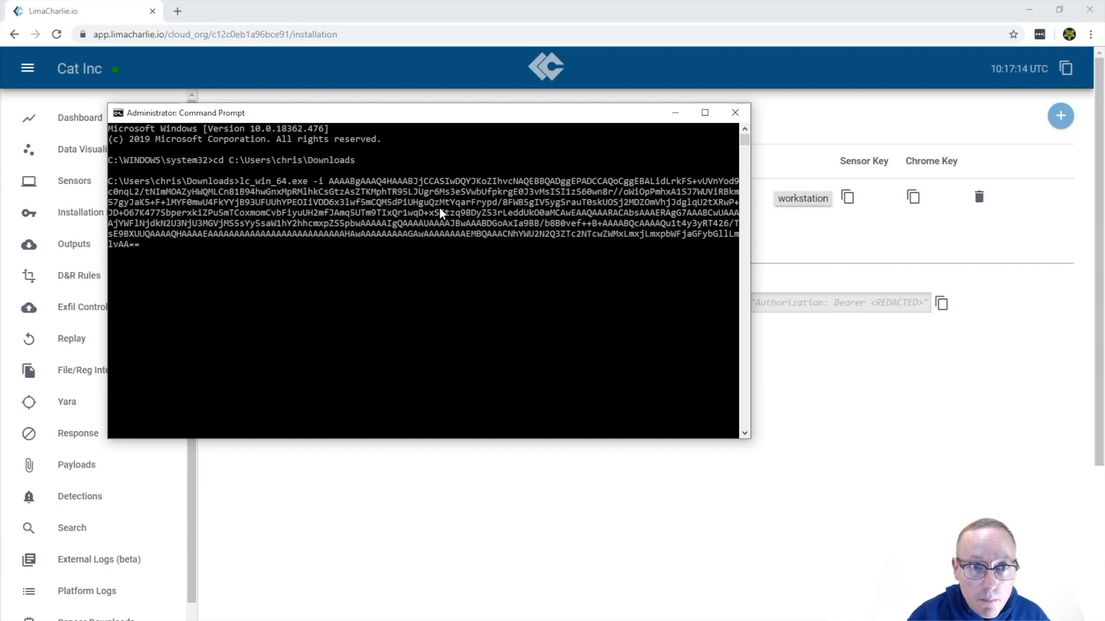
{"action": "key", "text": "Return"}
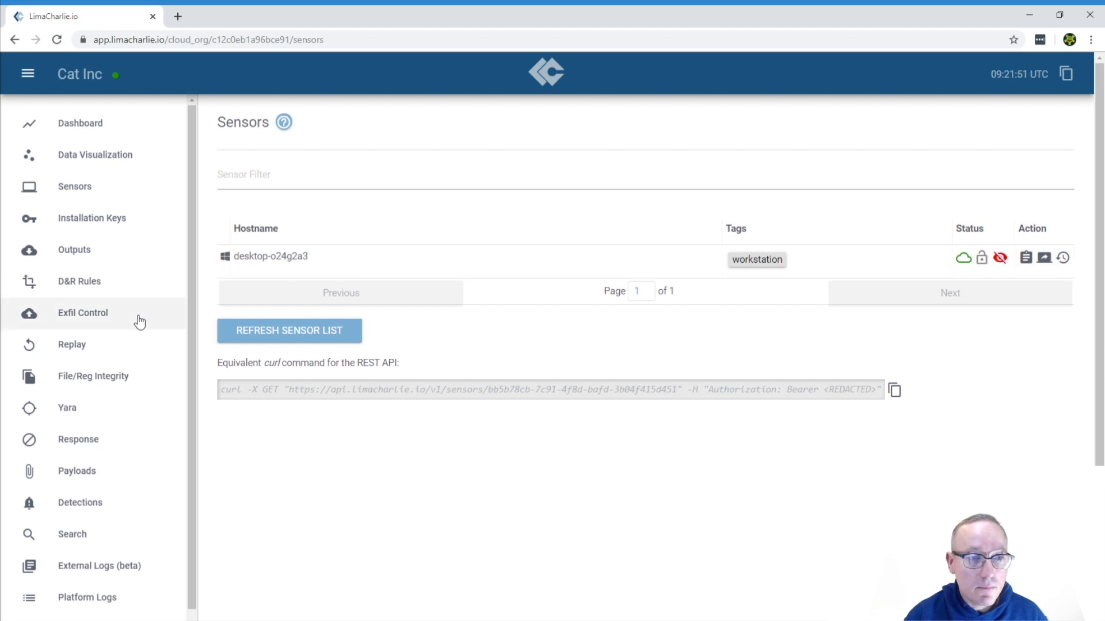
Subscribe the organization to the free sigma add-on from the featured add-on subscriptions
{"action": "scroll", "coordinate": [140, 323], "scroll_direction": "down", "scroll_amount": 2}
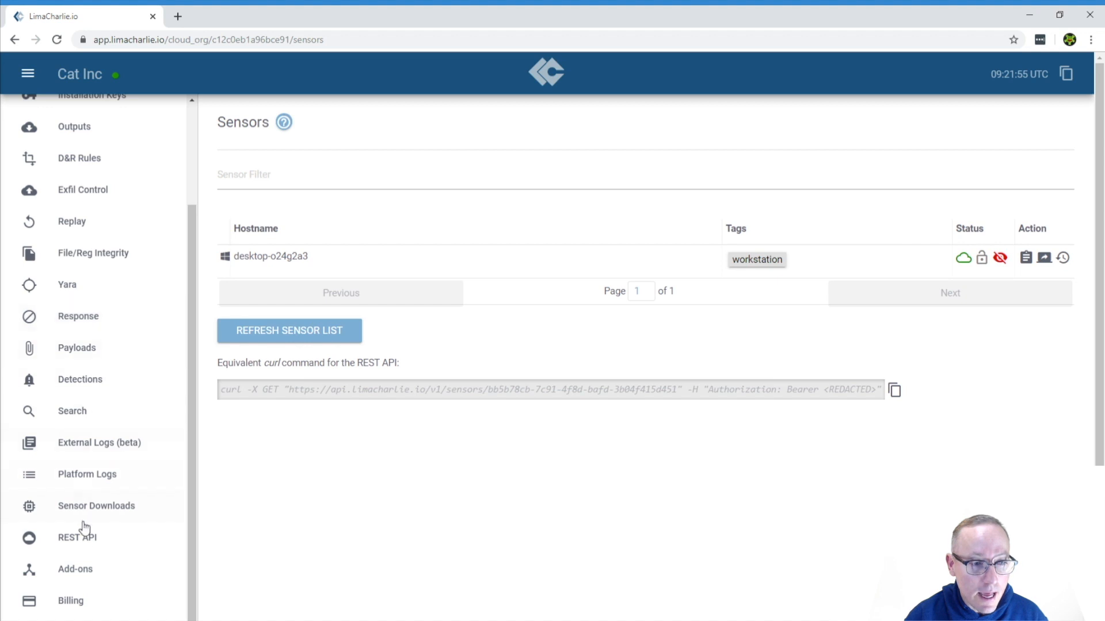
{"action": "left_click", "coordinate": [83, 569]}
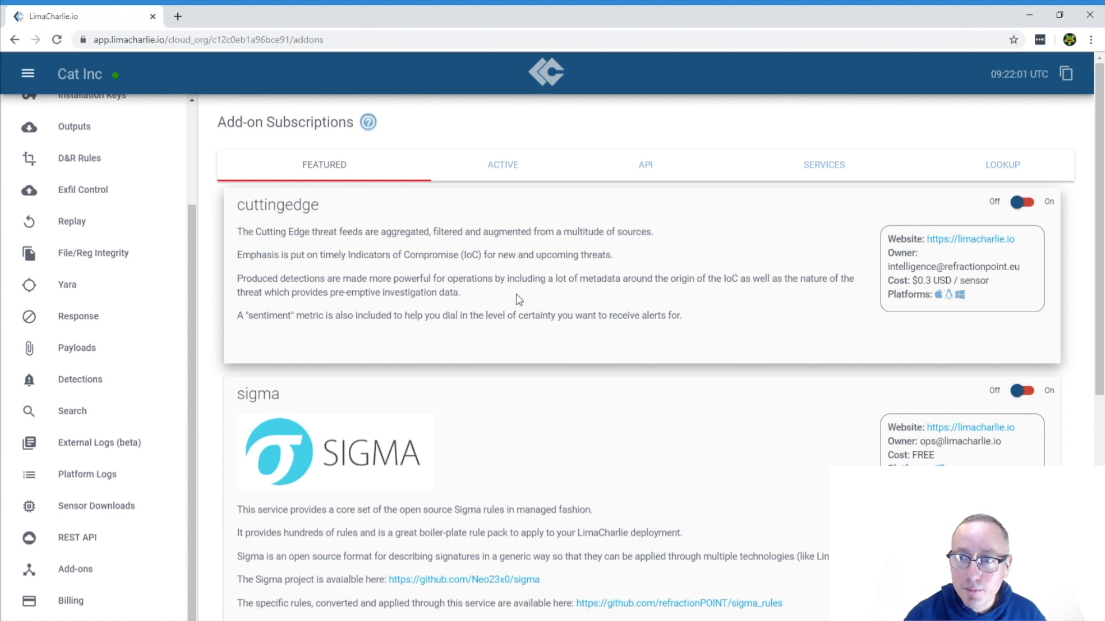
{"action": "scroll", "coordinate": [528, 293], "scroll_direction": "down", "scroll_amount": 5}
{"action": "scroll", "coordinate": [527, 293], "scroll_direction": "up", "scroll_amount": 3}
{"action": "scroll", "coordinate": [528, 294], "scroll_direction": "down", "scroll_amount": 2}
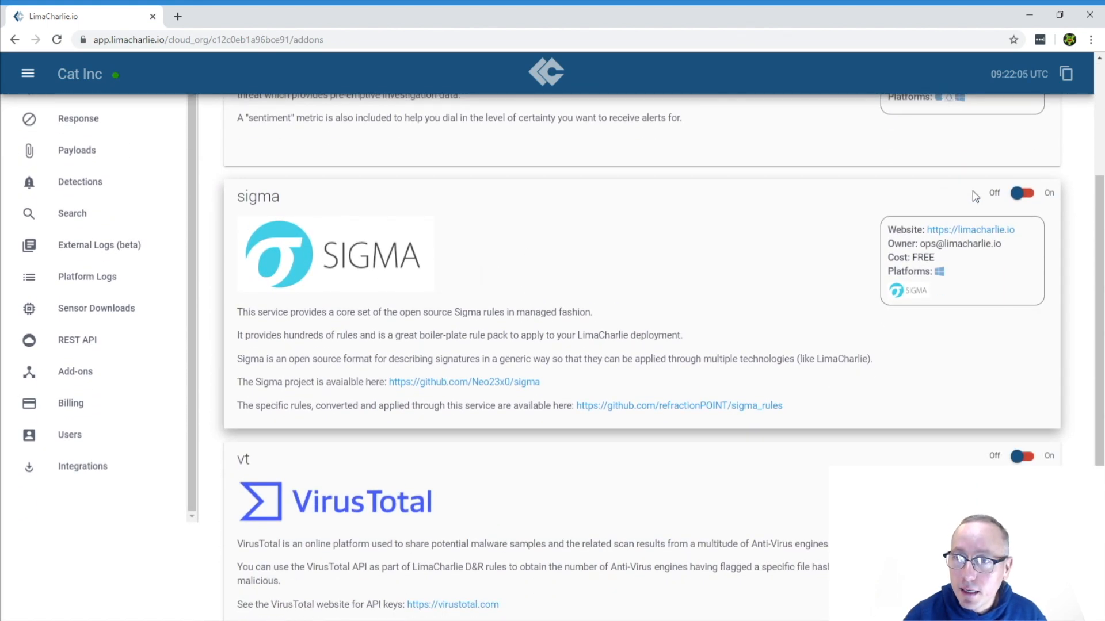
{"action": "left_click", "coordinate": [1029, 198]}
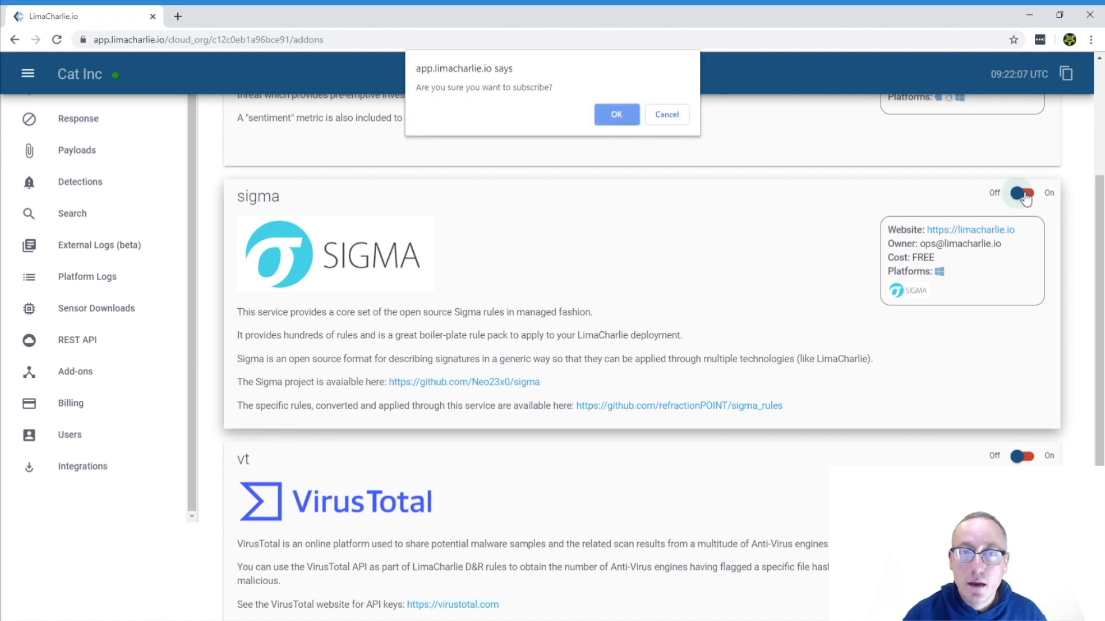
{"action": "left_click", "coordinate": [617, 109]}
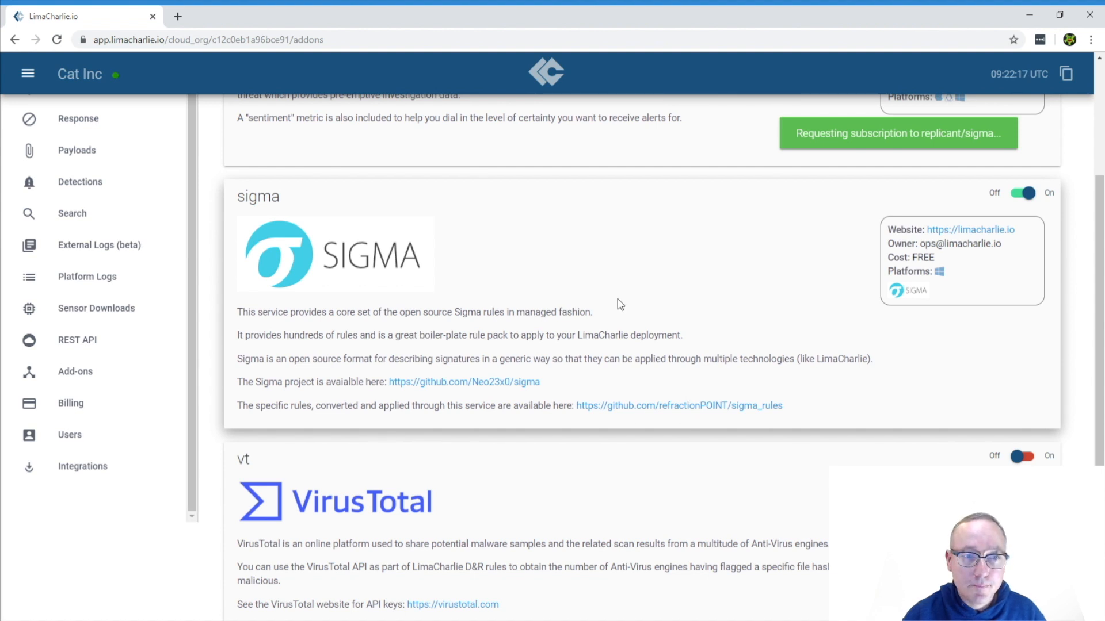
Open the organization's Detections list to review detections by time, category and host
{"action": "scroll", "coordinate": [517, 293], "scroll_direction": "up", "scroll_amount": 3}
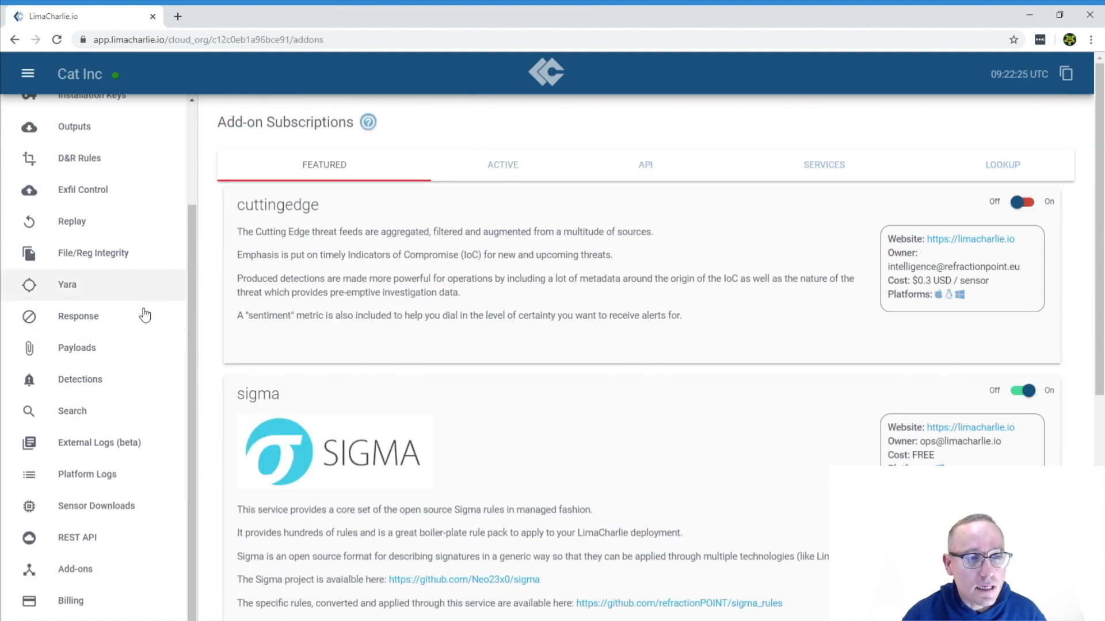
{"action": "left_click", "coordinate": [97, 390]}
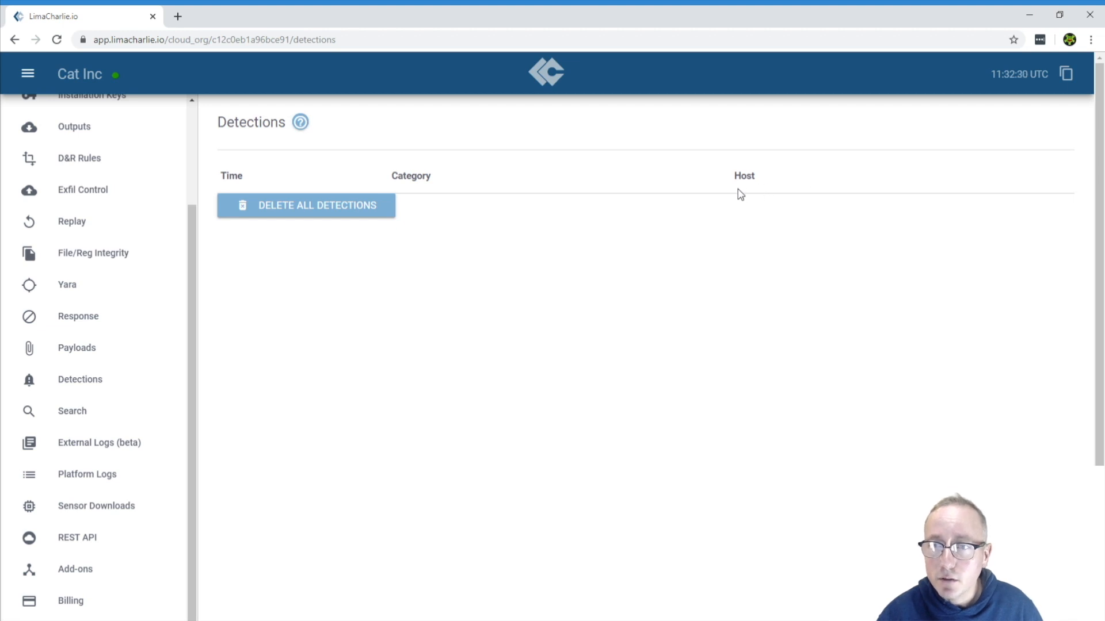
Start a new false positive rule in D&R Rules and name it "Not Evil"
{"action": "left_click", "coordinate": [96, 157]}
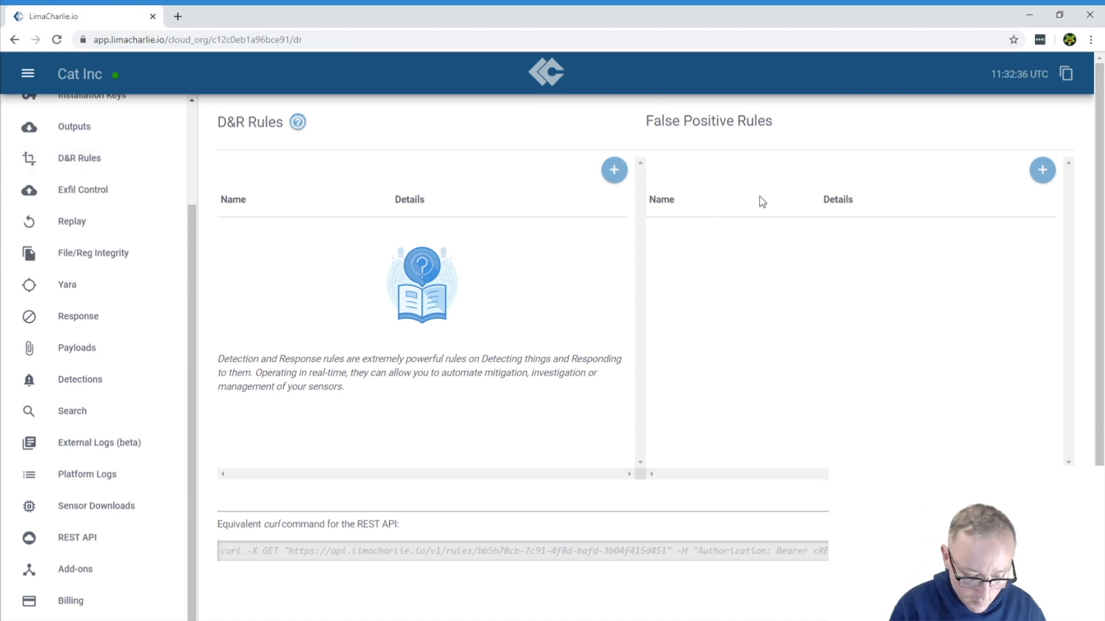
{"action": "left_click", "coordinate": [1041, 170]}
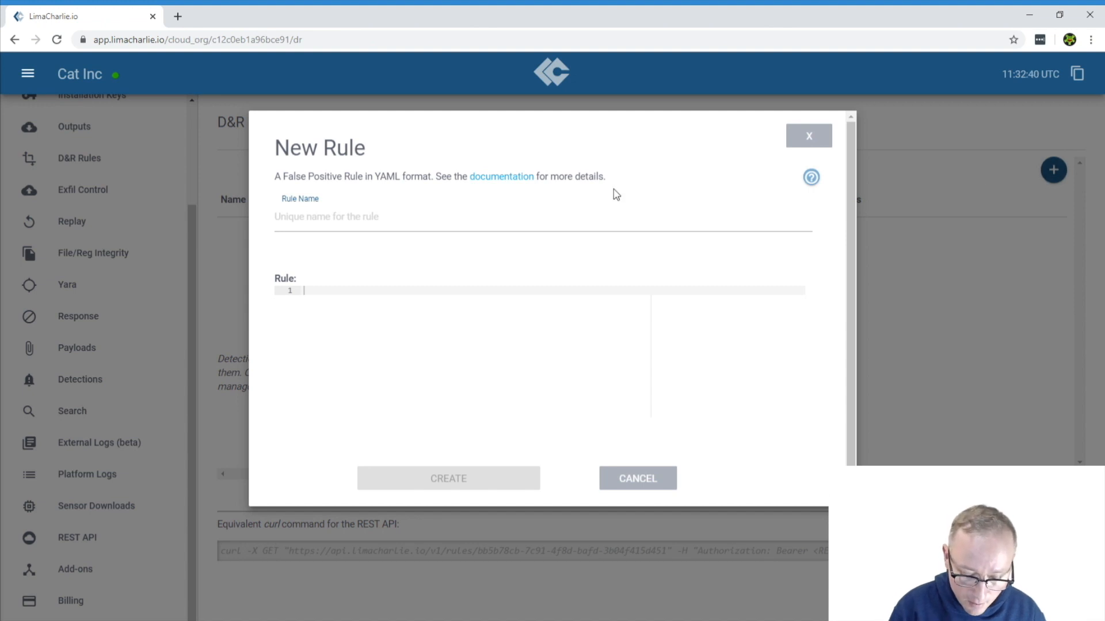
{"action": "left_click", "coordinate": [574, 223]}
{"action": "type", "text": "Not Evil"}
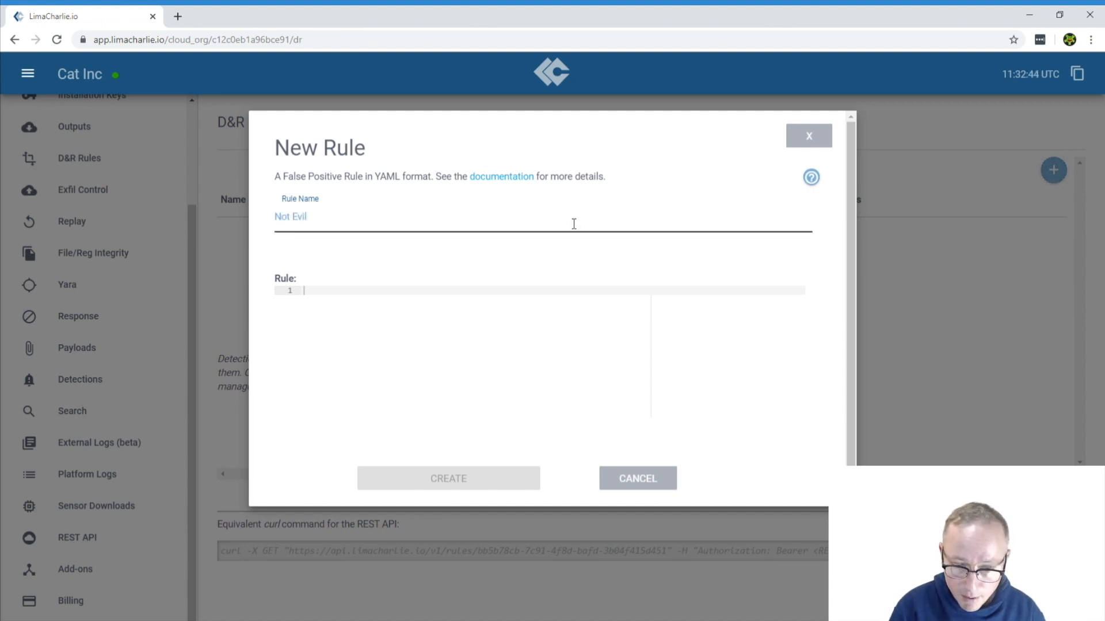
Write the rule's operator and path lines in YAML: "op: ends with" and "path: detect/event/FILE_PATH"
{"action": "left_click", "coordinate": [492, 301]}
{"action": "type", "text": "op: ends with"}
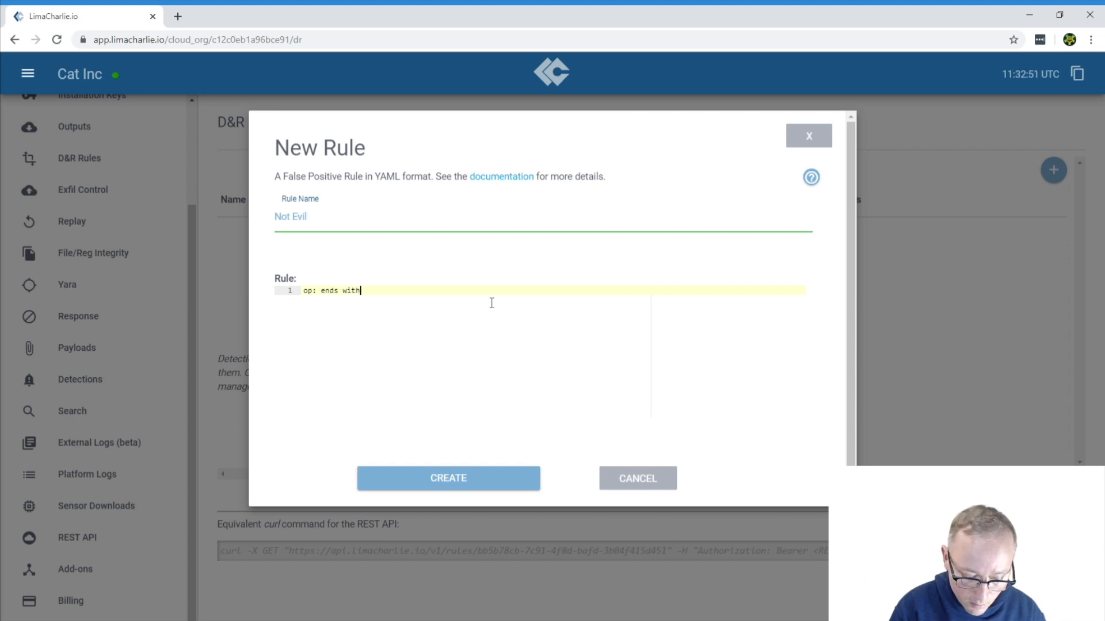
{"action": "key", "text": "Return"}
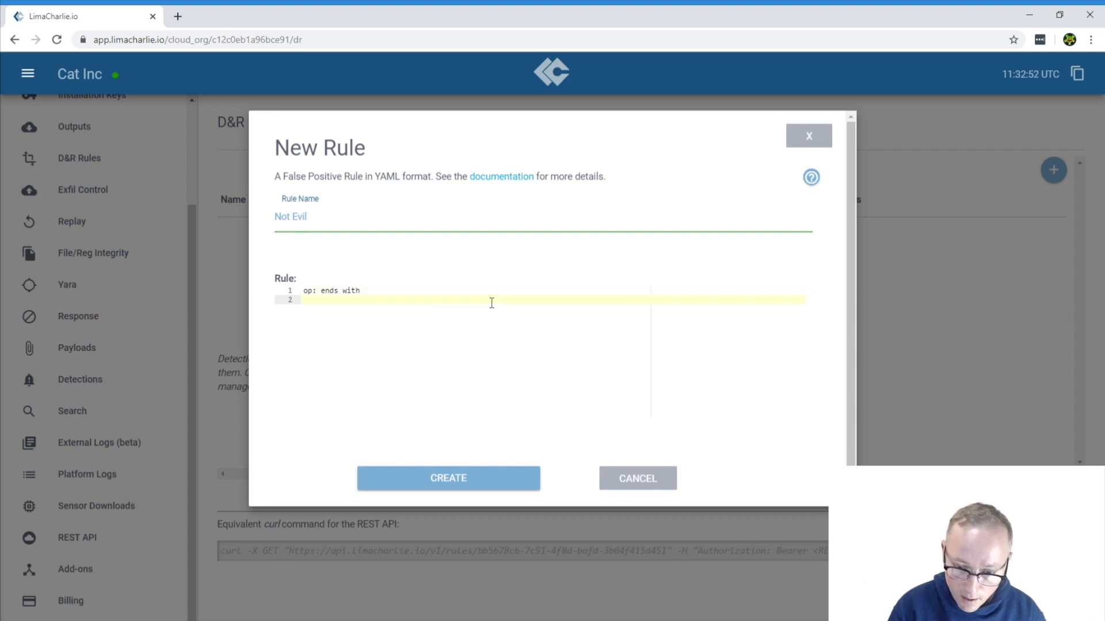
{"action": "type", "text": "path"}
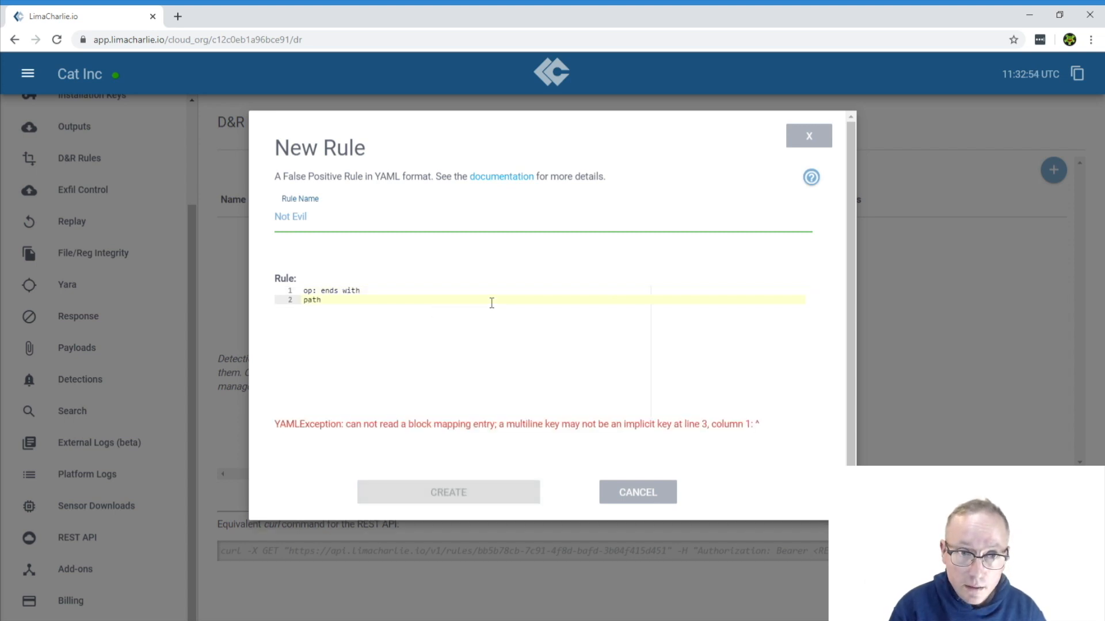
{"action": "type", "text": ": detec"}
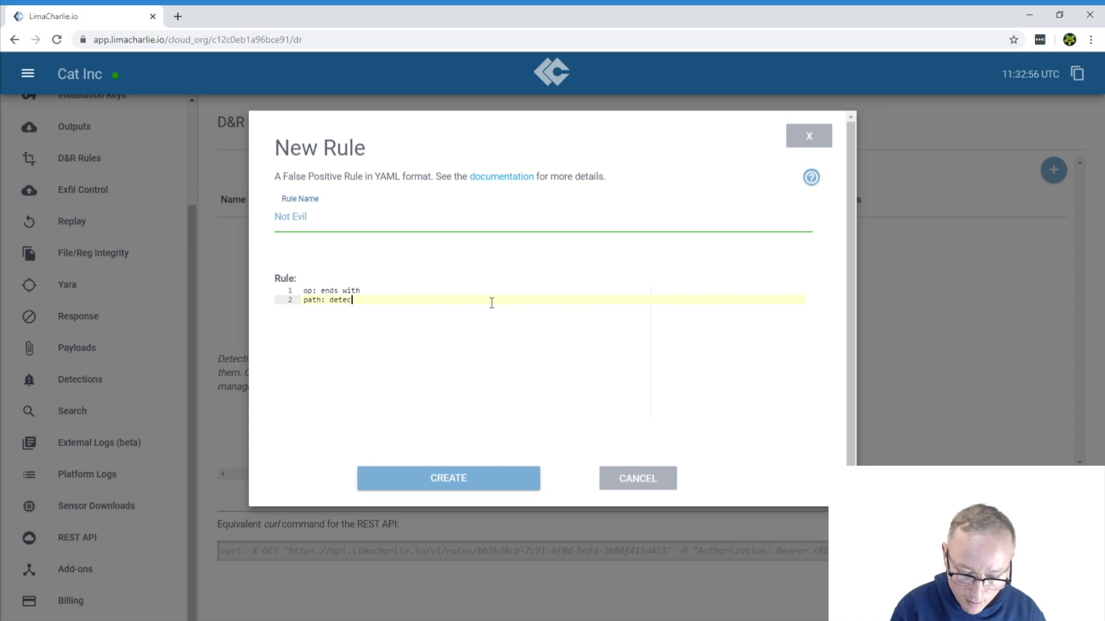
{"action": "type", "text": "t/eve"}
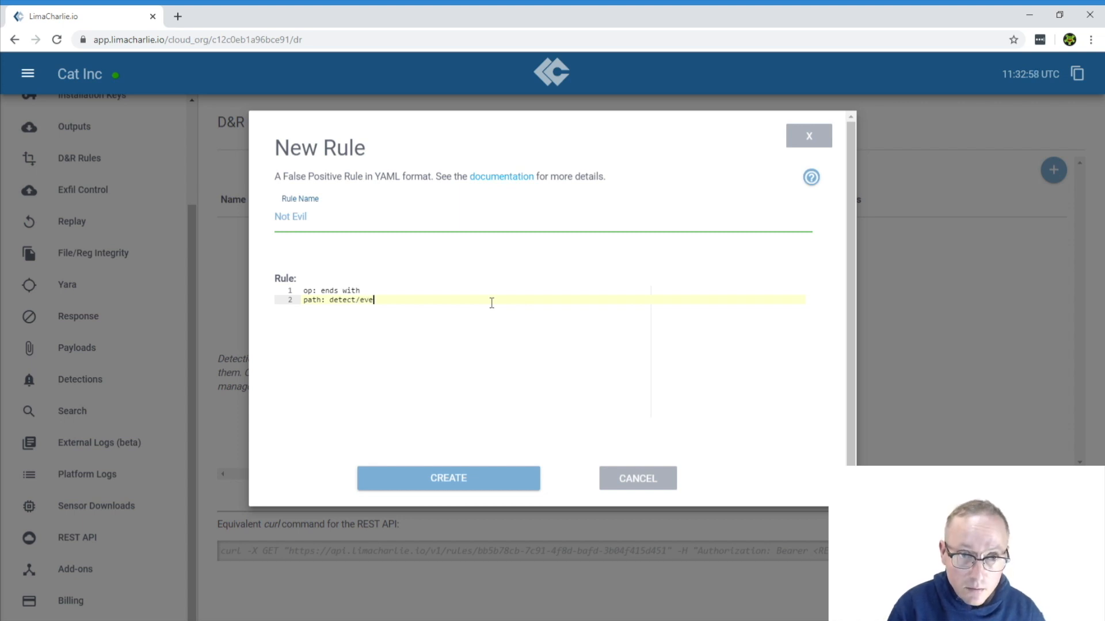
{"action": "type", "text": "nt/F"}
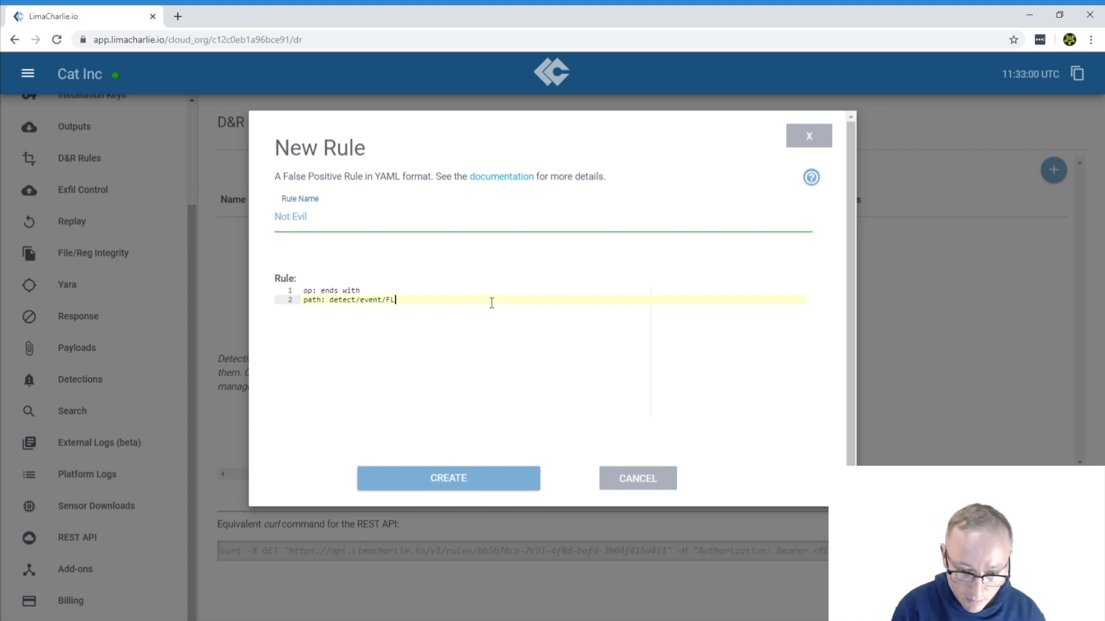
{"action": "type", "text": "ILE"}
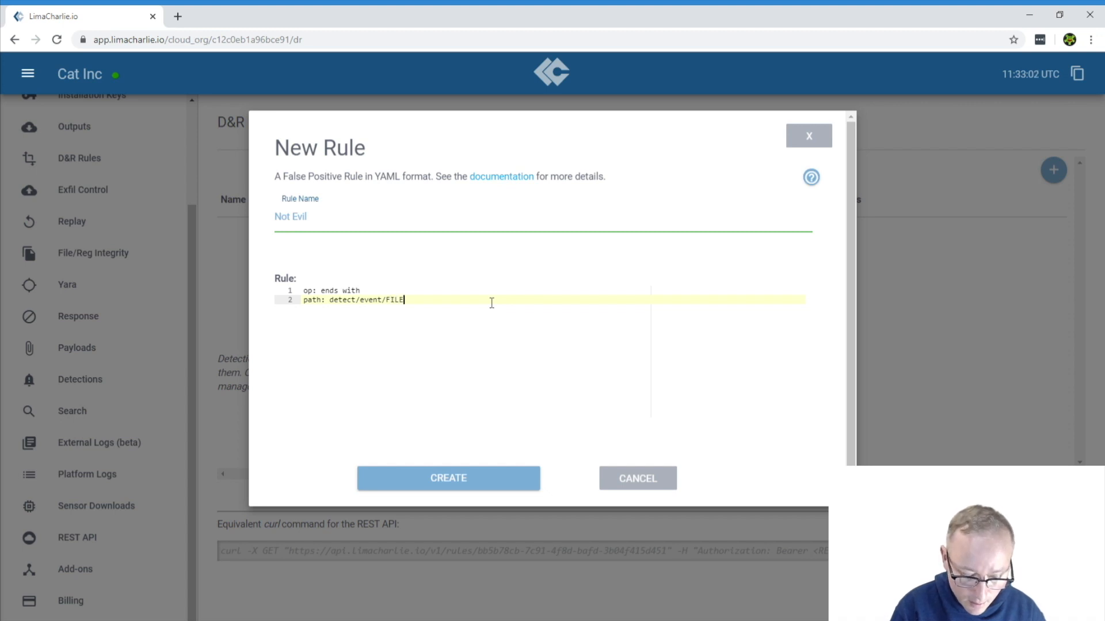
{"action": "type", "text": "_PATH"}
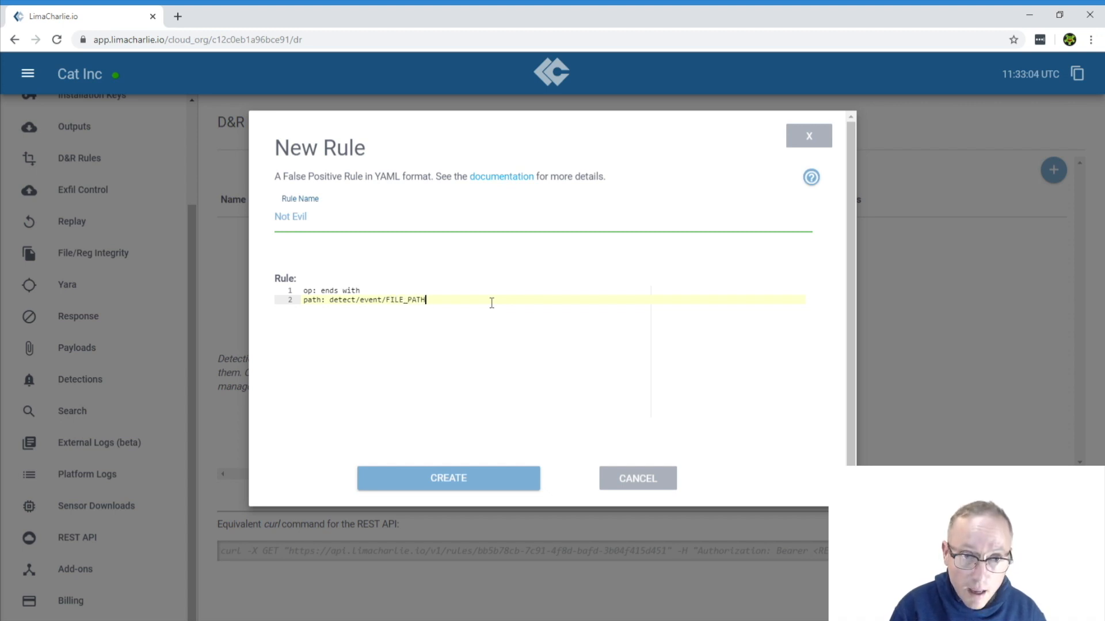
{"action": "key", "text": "Return"}
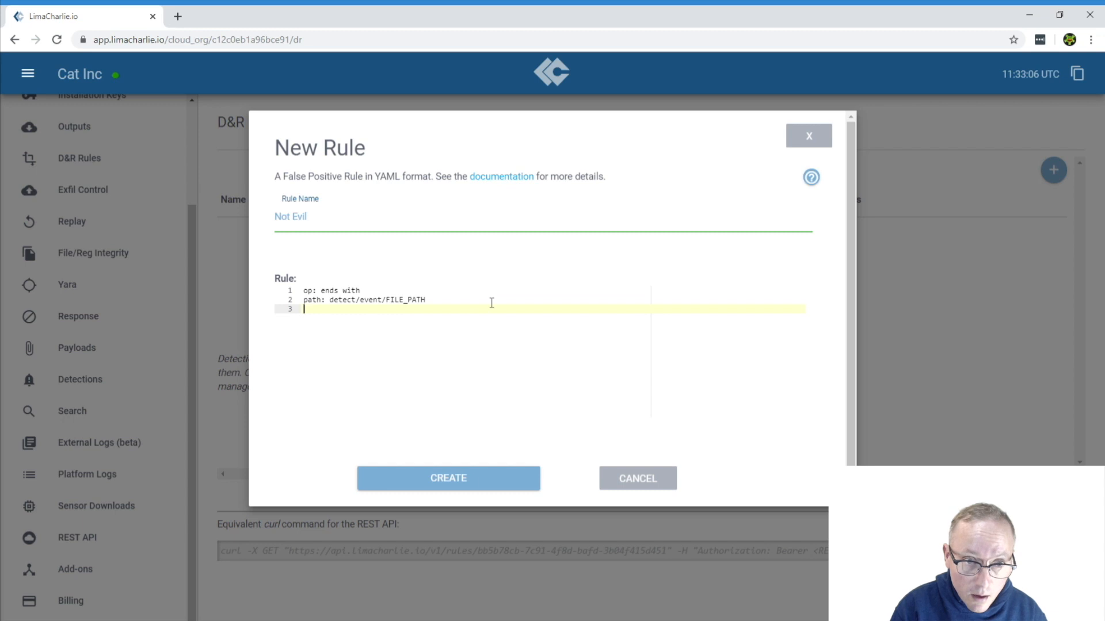
Add the line "value: not-evil.exe" to the rule and create the false positive rule
{"action": "type", "text": "value: not-eveil"}
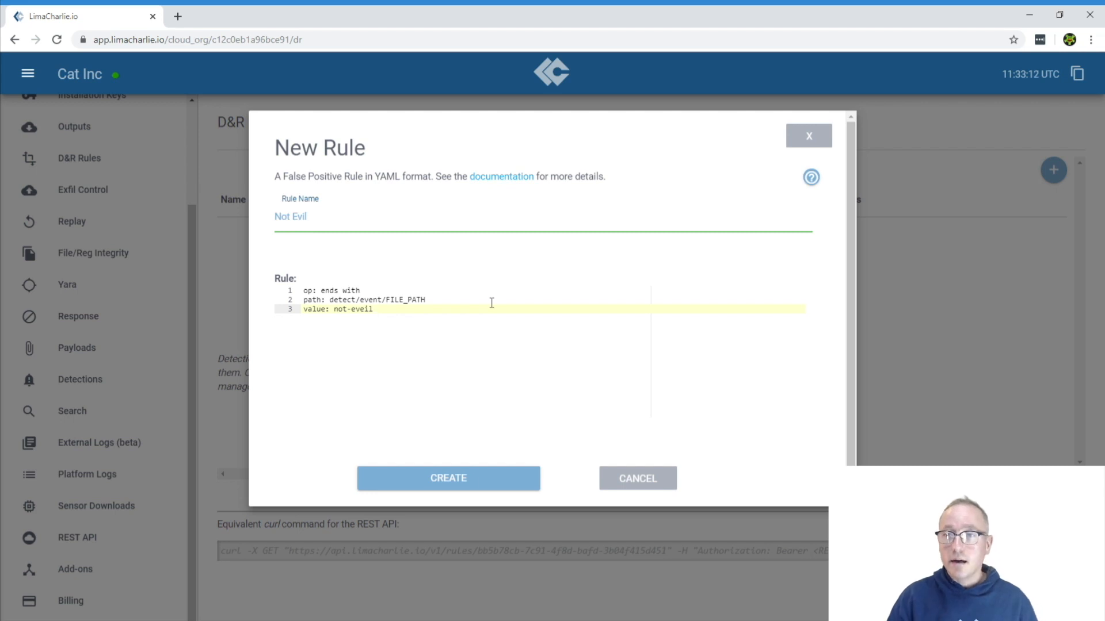
{"action": "key", "text": "BackSpace"}
{"action": "key", "text": "BackSpace"}
{"action": "key", "text": "BackSpace"}
{"action": "type", "text": "il.exe"}
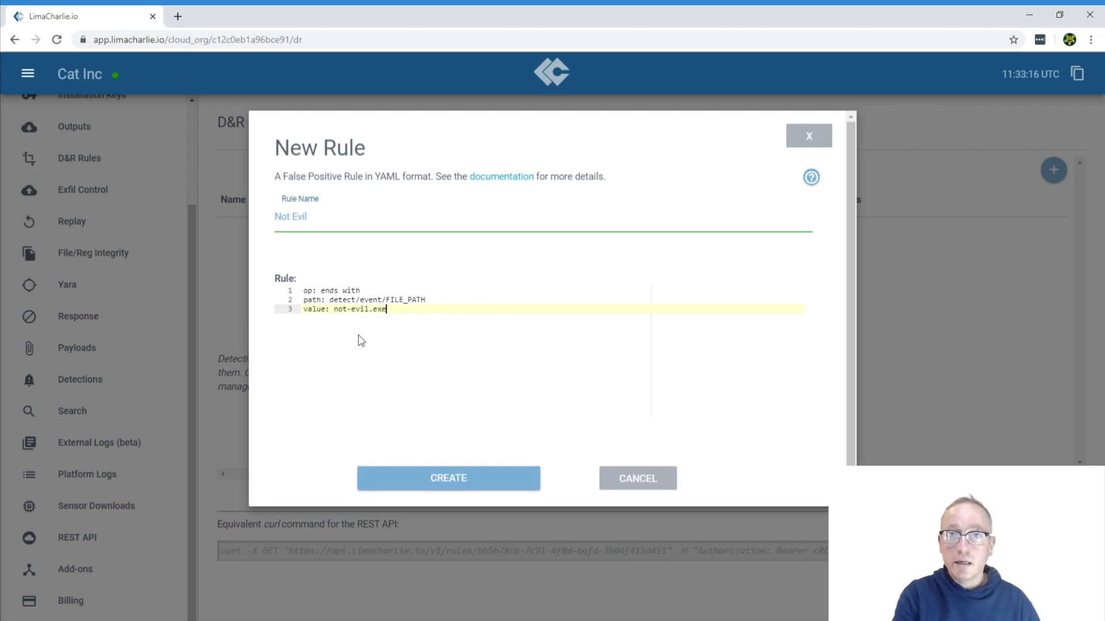
{"action": "left_click", "coordinate": [469, 475]}
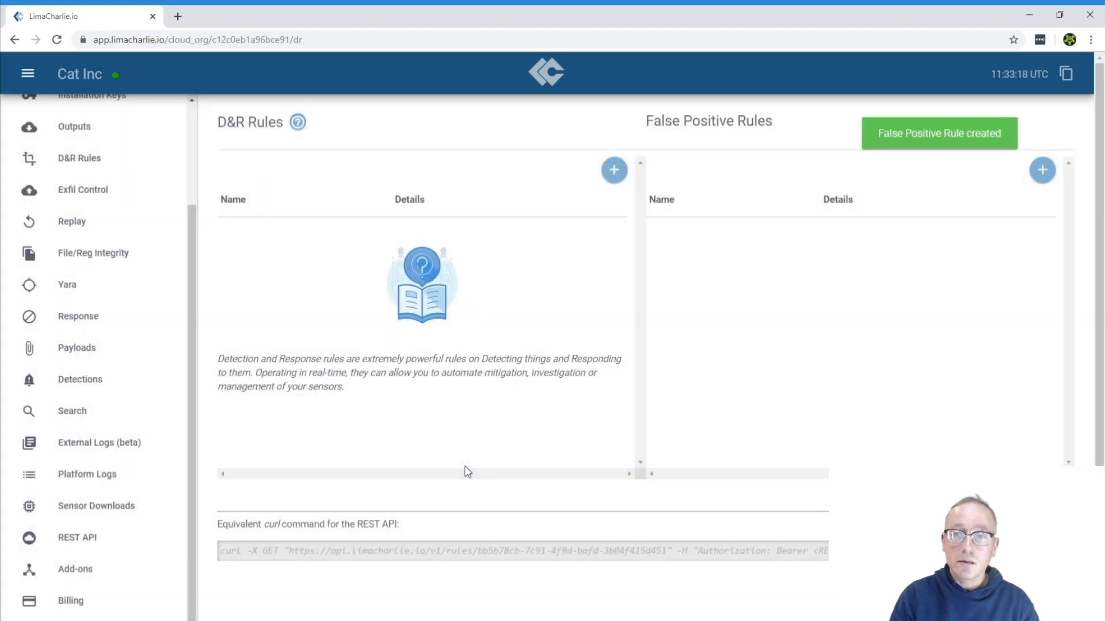